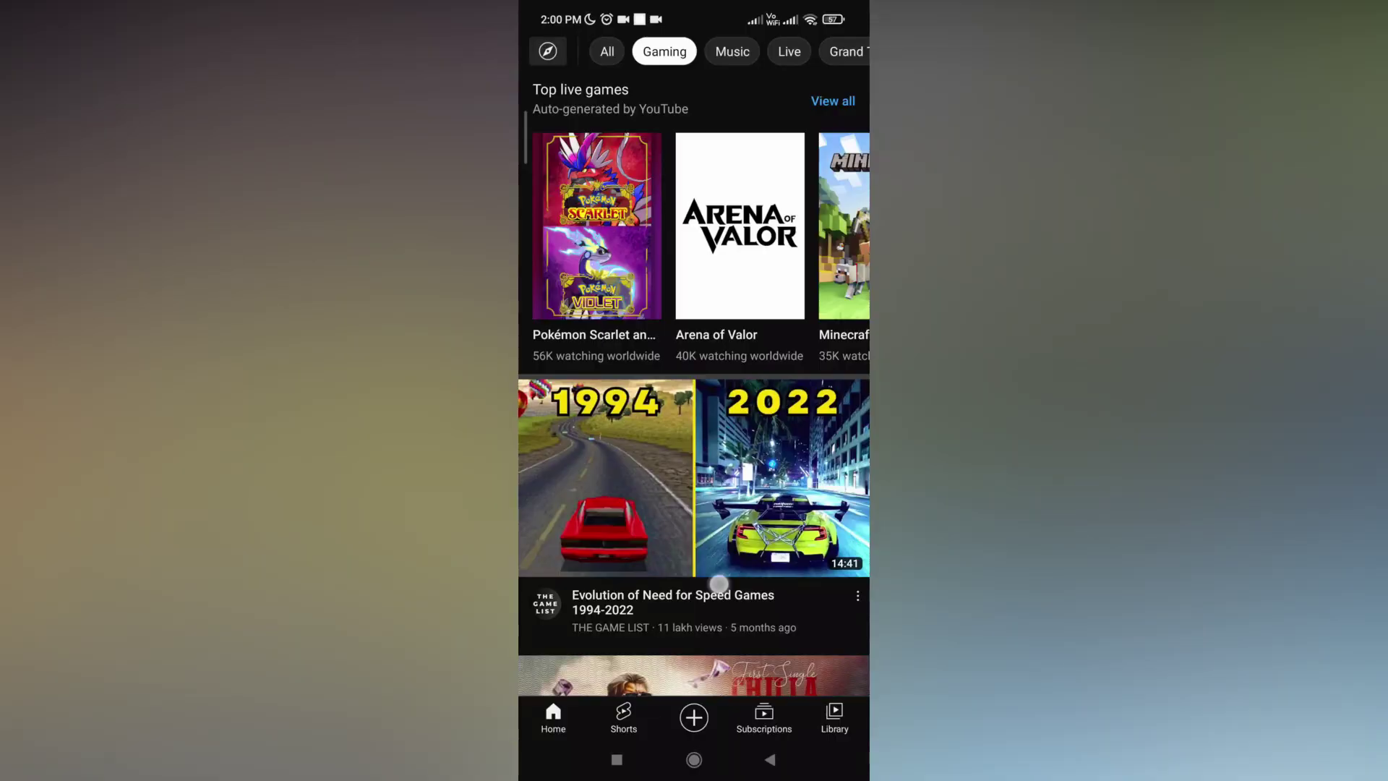
scroll(719, 583, down, 5)
scroll(760, 434, down, 7)
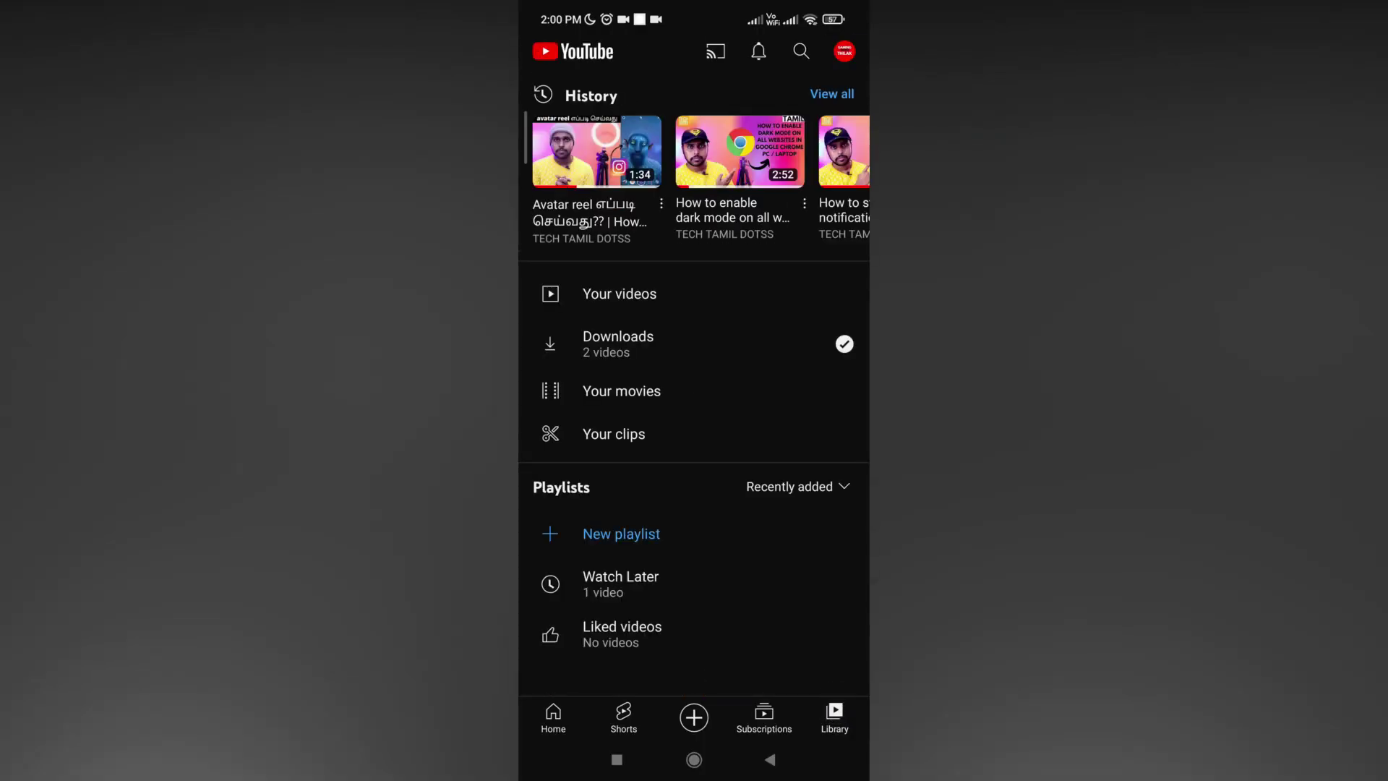
Open the YouTube account menu from the profile picture to reach Settings
click(844, 51)
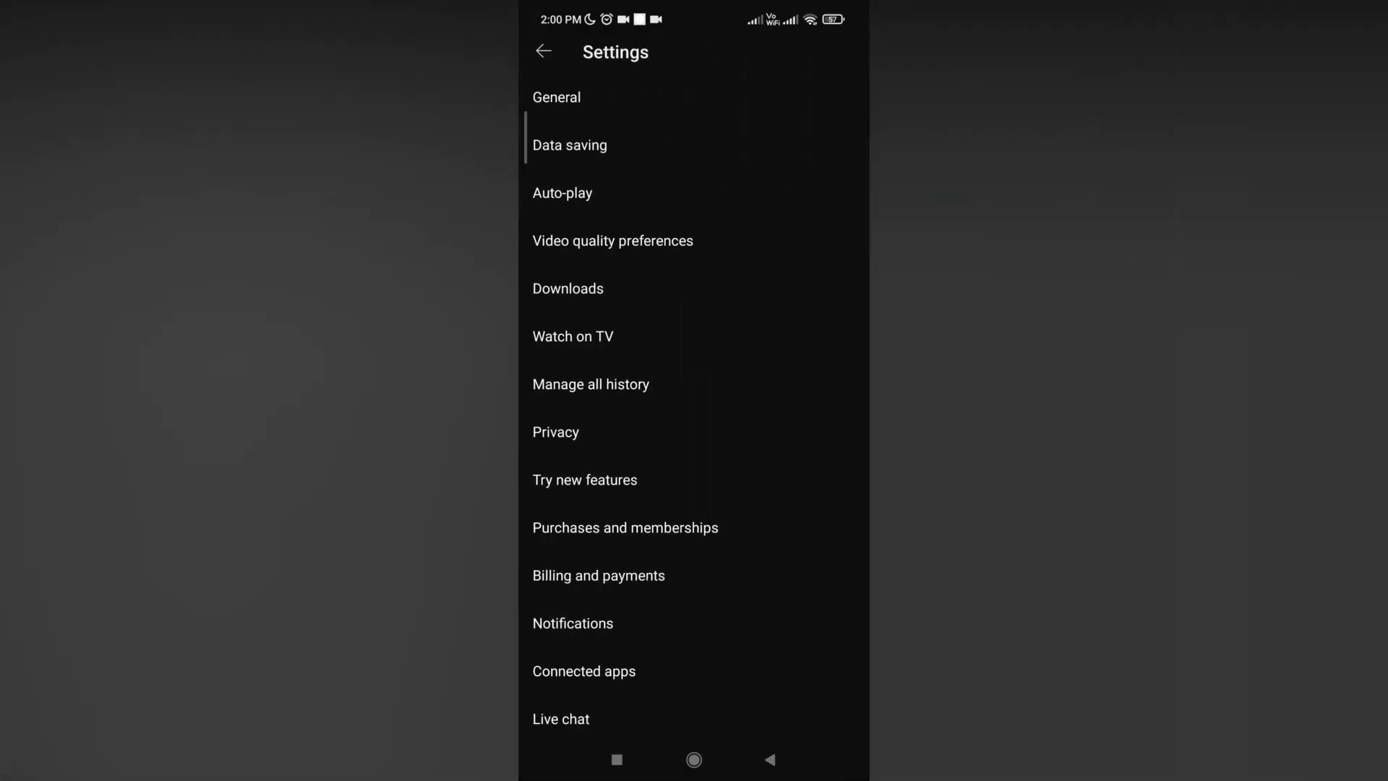
Open Connected apps in Settings and scroll through the gaming services list
click(682, 667)
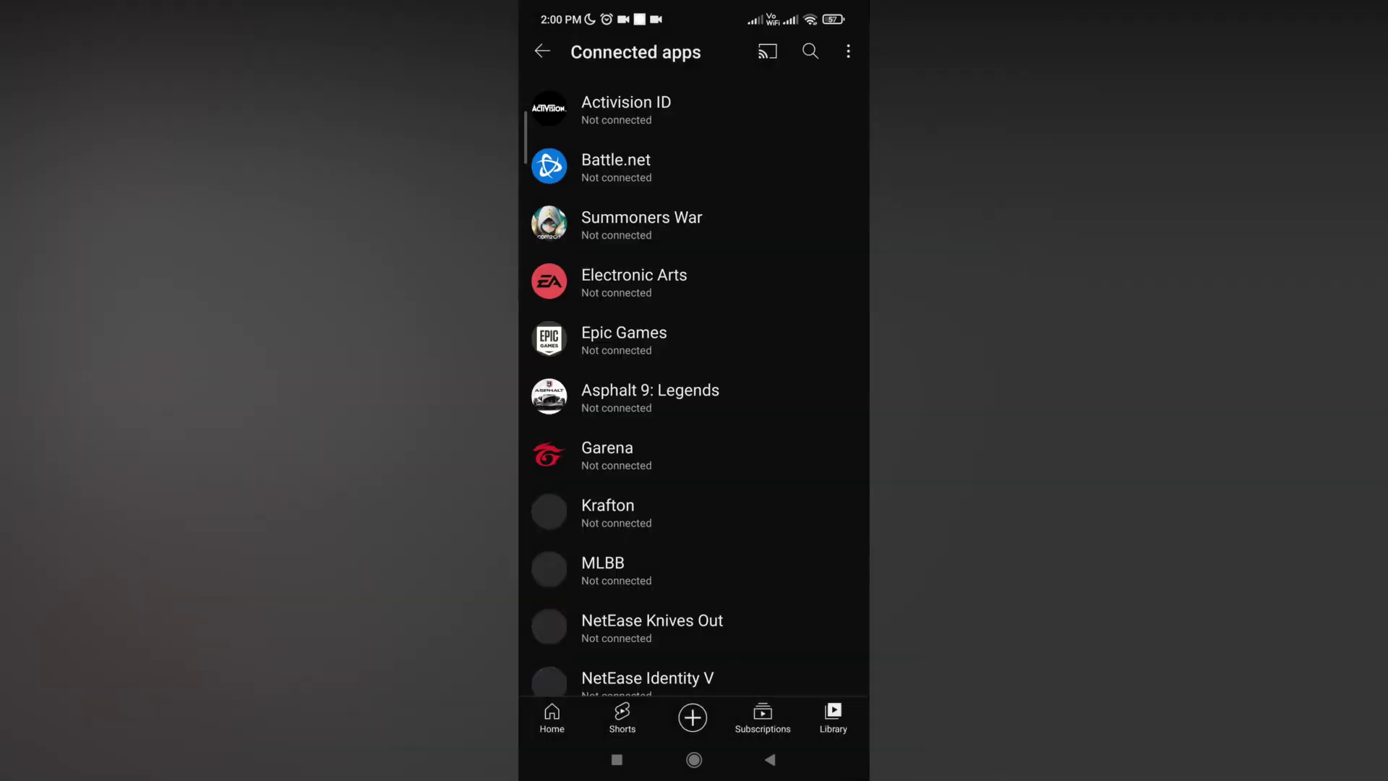
drag(712, 607, 805, 220)
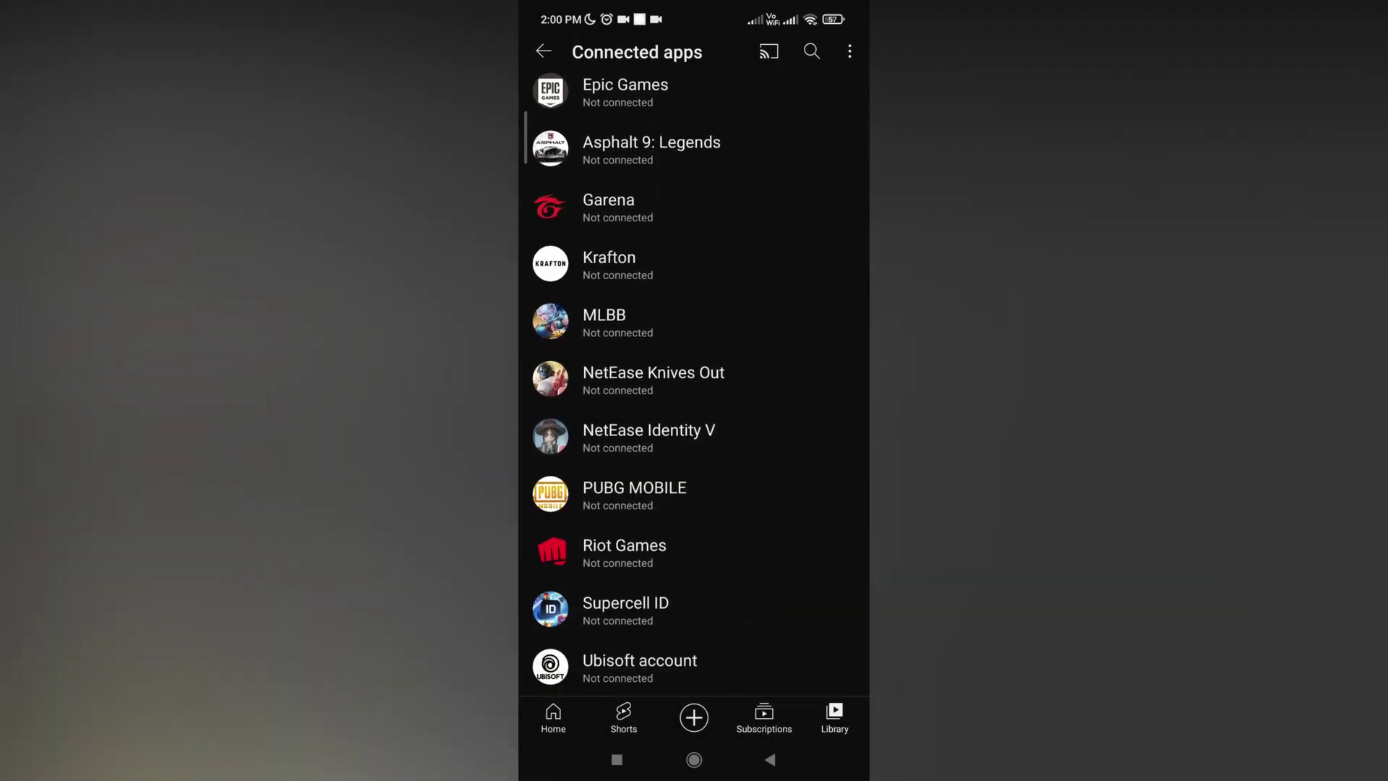
drag(734, 358, 733, 607)
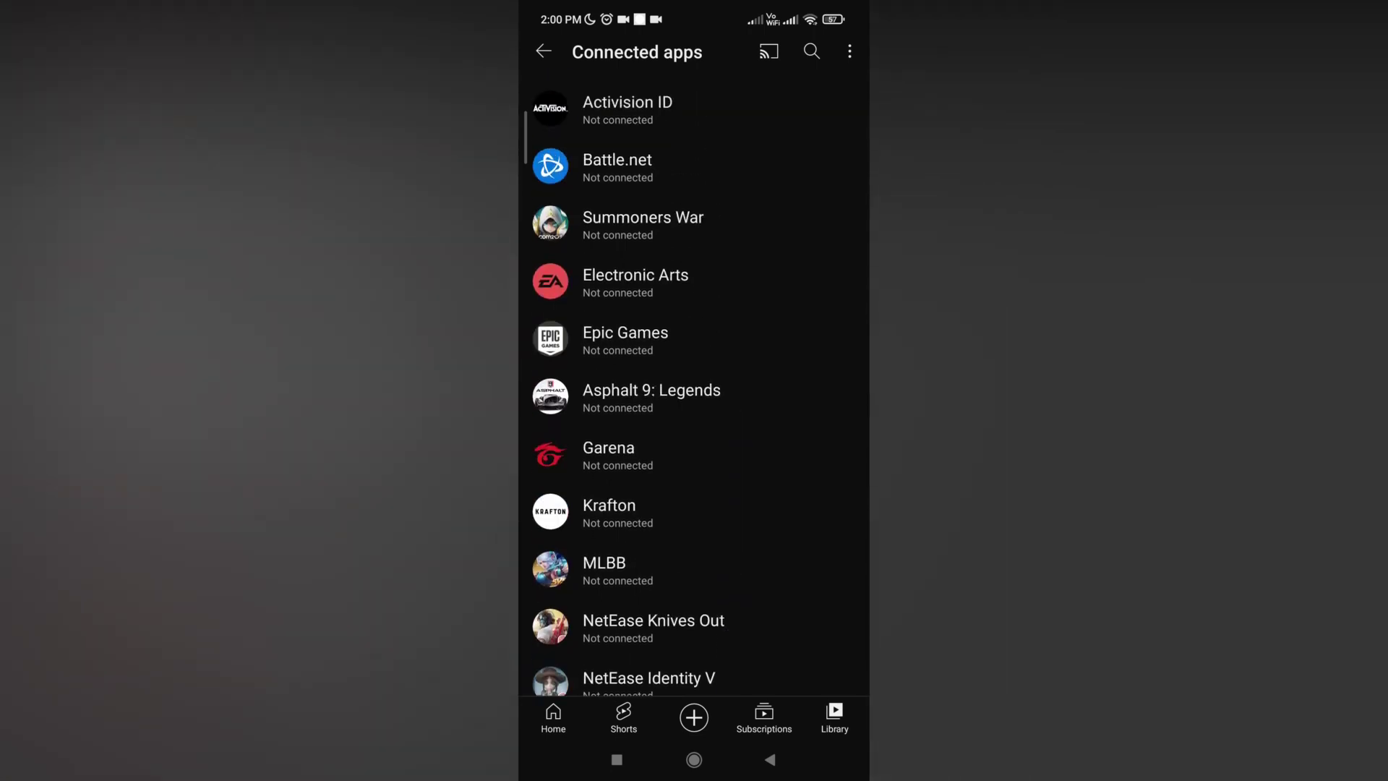
Preview the Asphalt 9: Legends connect prompt, then dismiss it without connecting
click(763, 389)
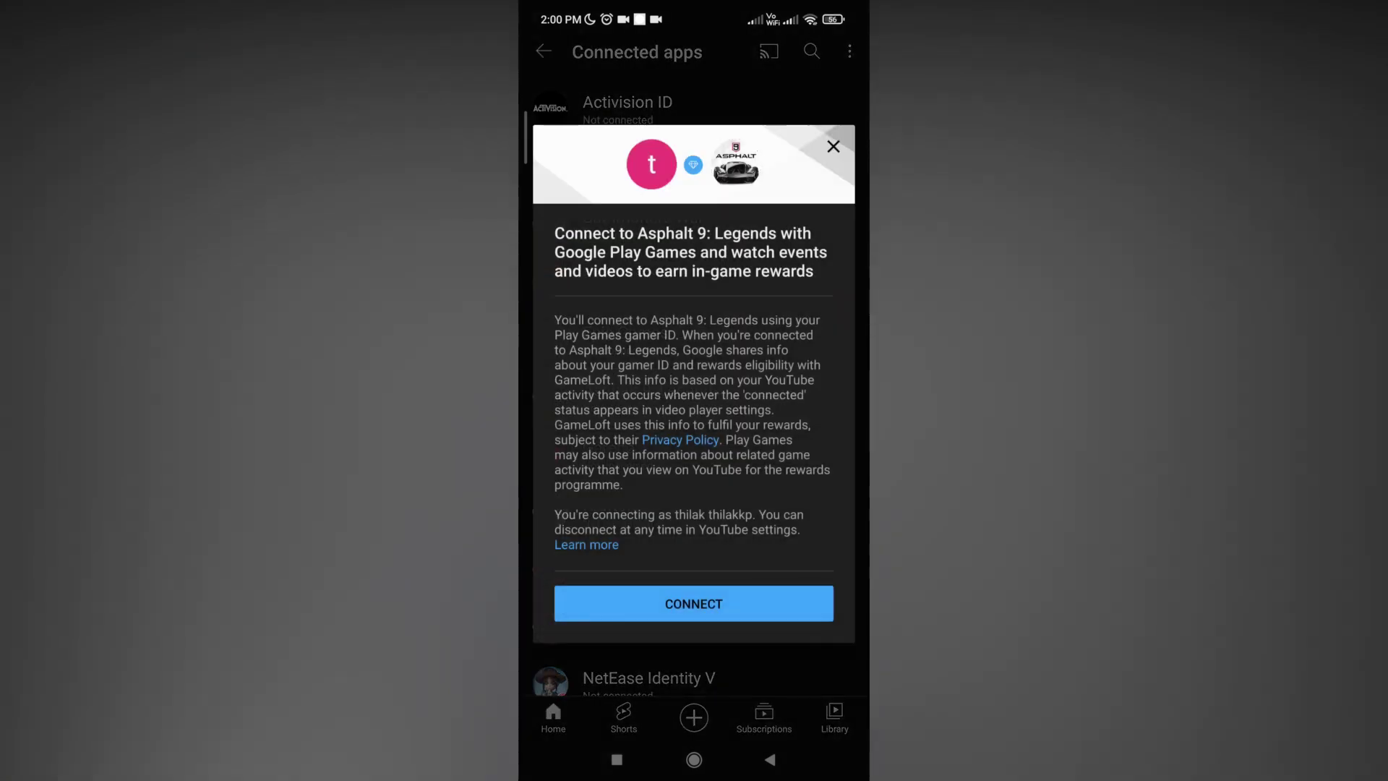
drag(823, 378, 822, 456)
click(836, 144)
scroll(807, 433, down, 3)
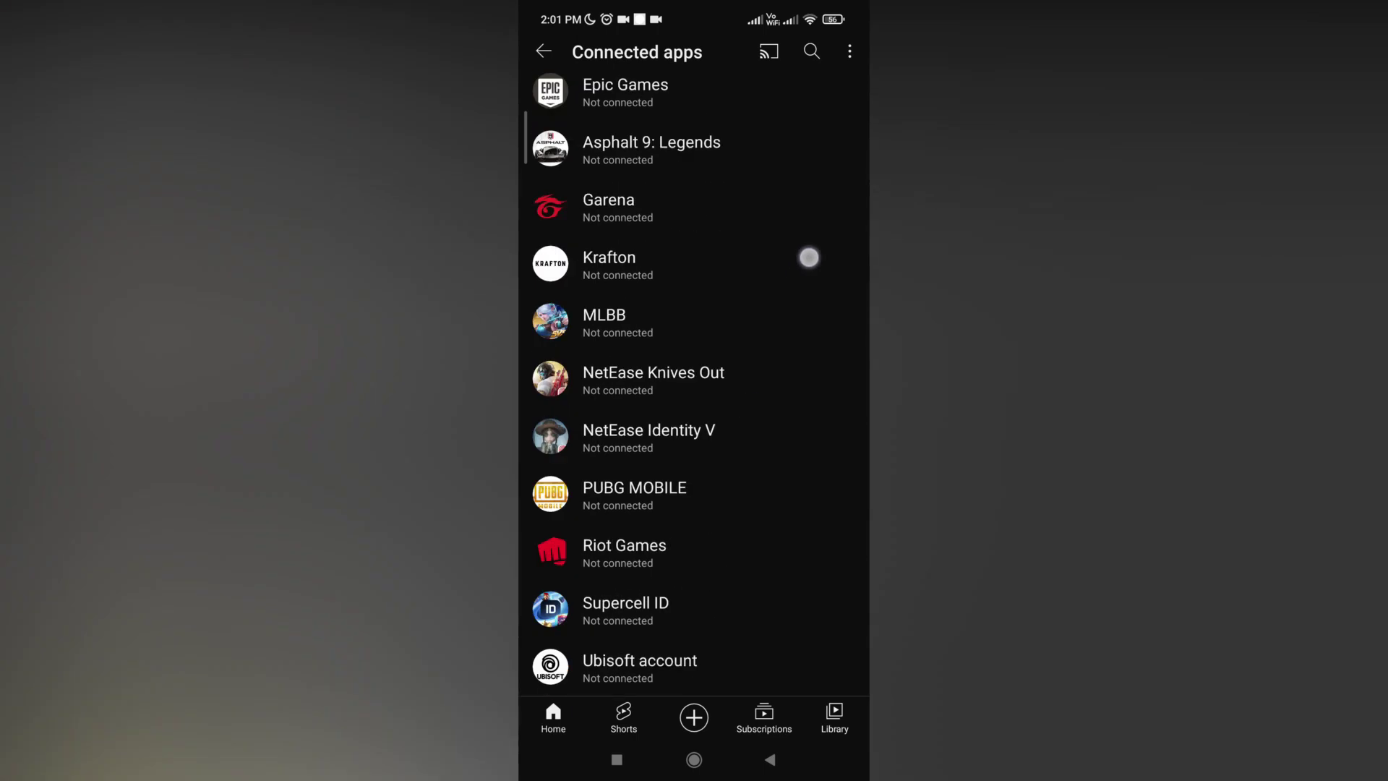
click(713, 606)
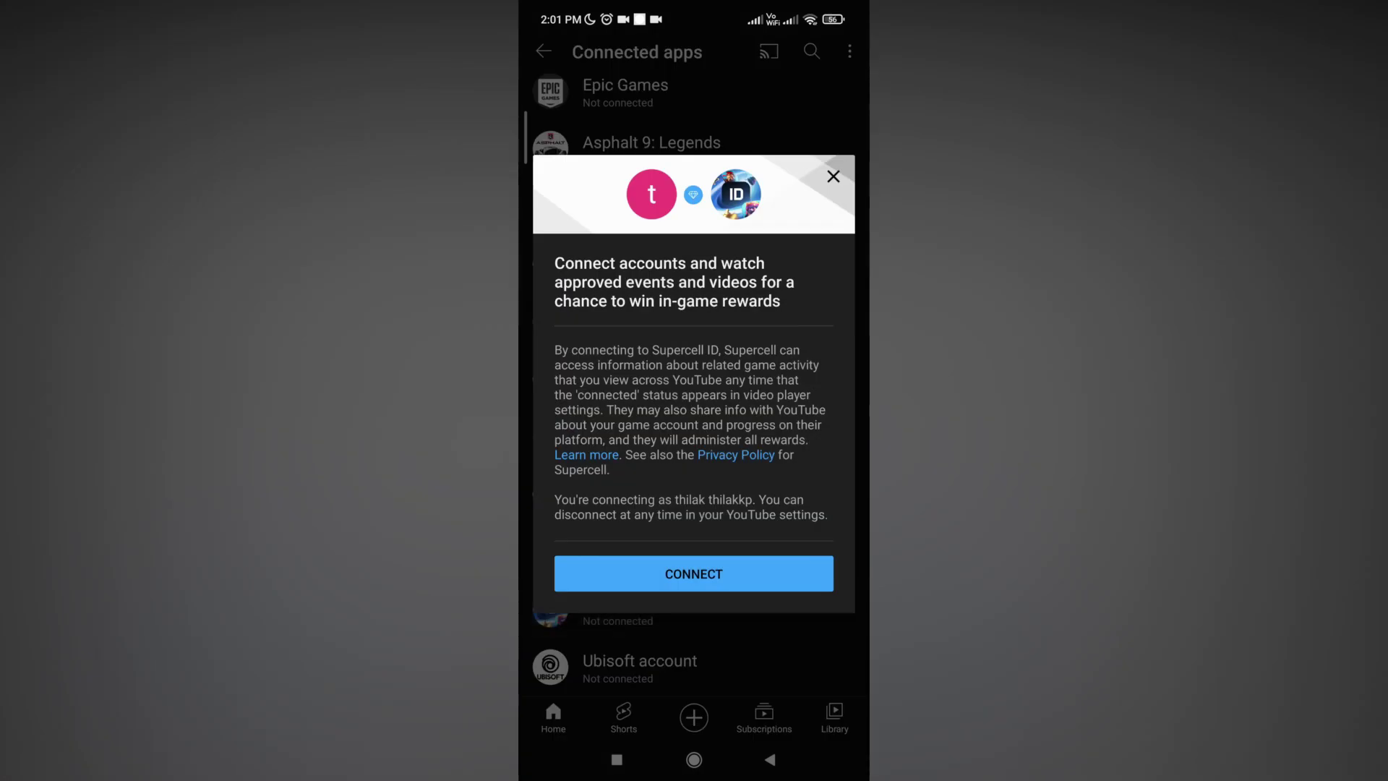
click(833, 176)
scroll(794, 407, up, 3)
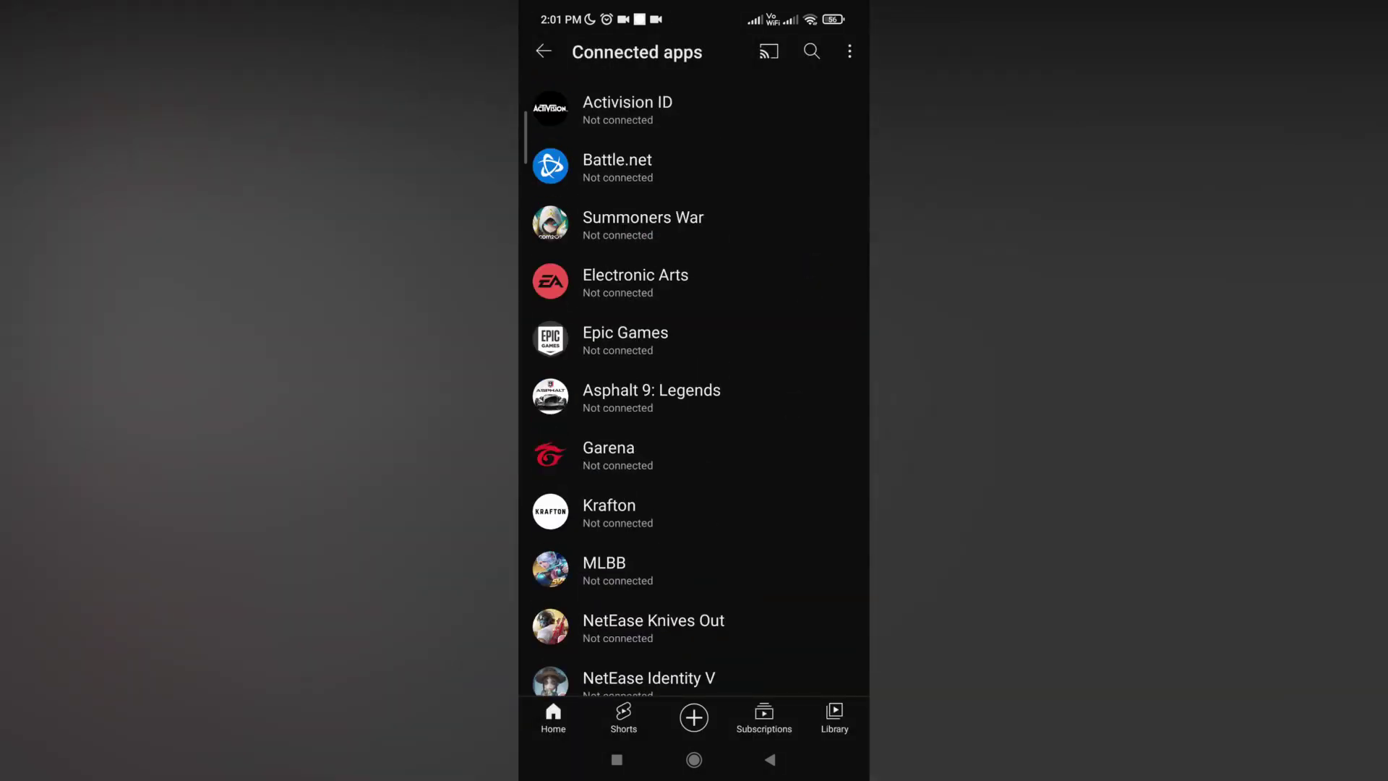
click(643, 225)
click(831, 152)
scroll(694, 390, down, 3)
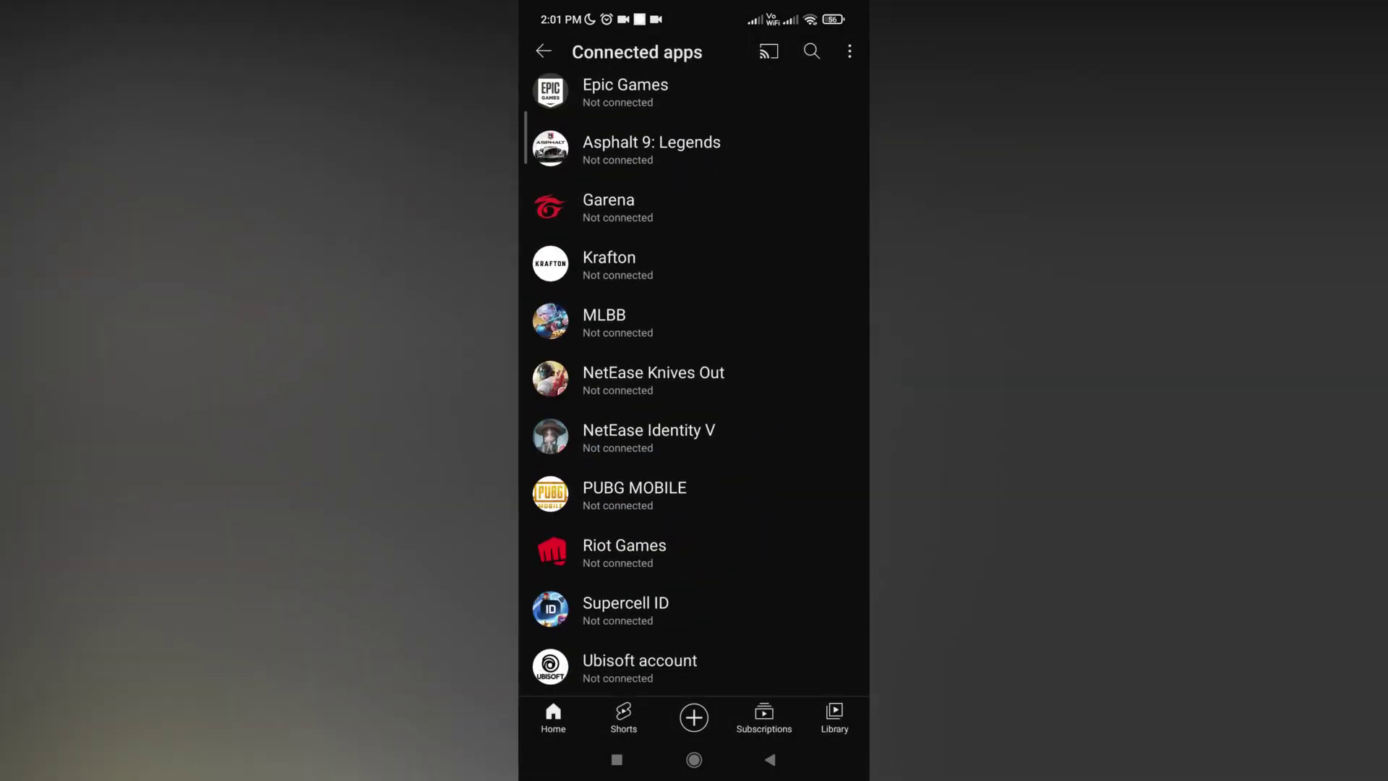
click(765, 608)
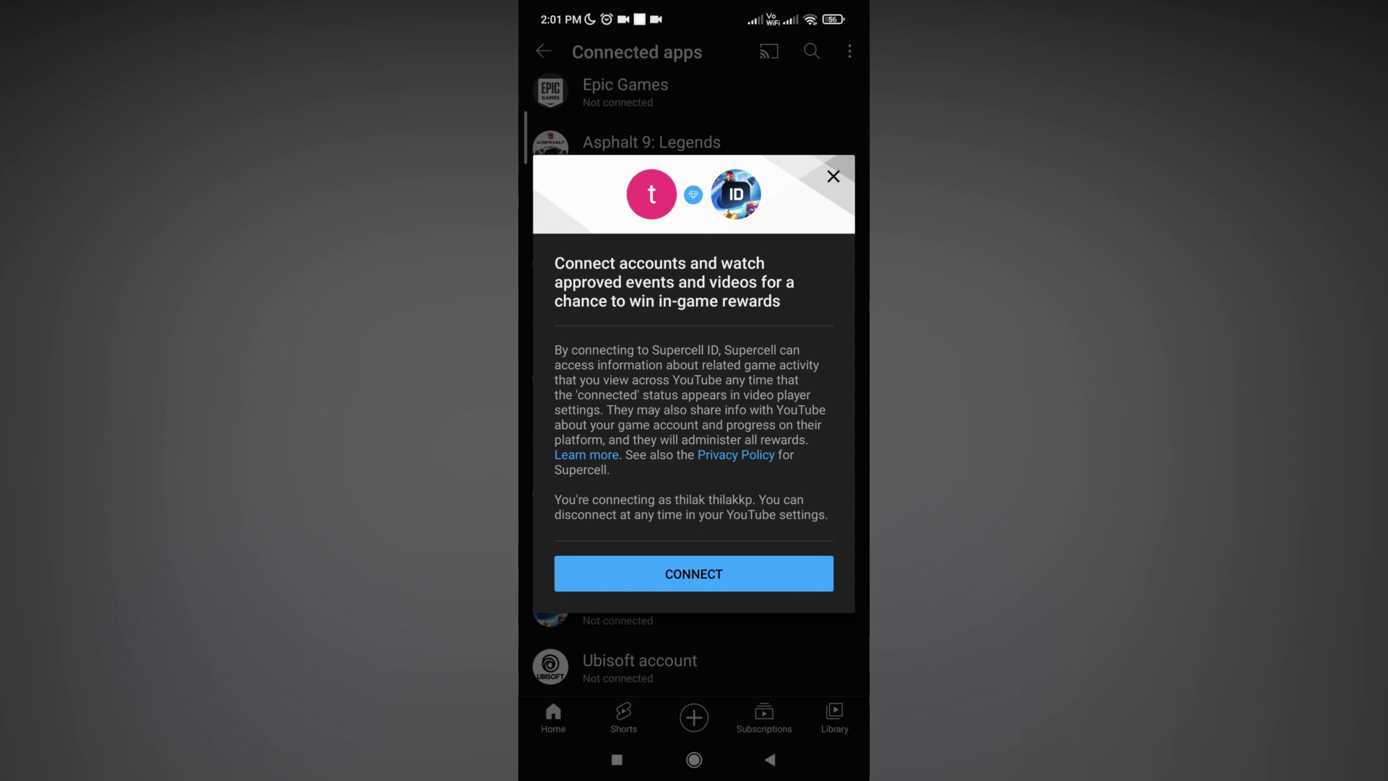
click(834, 176)
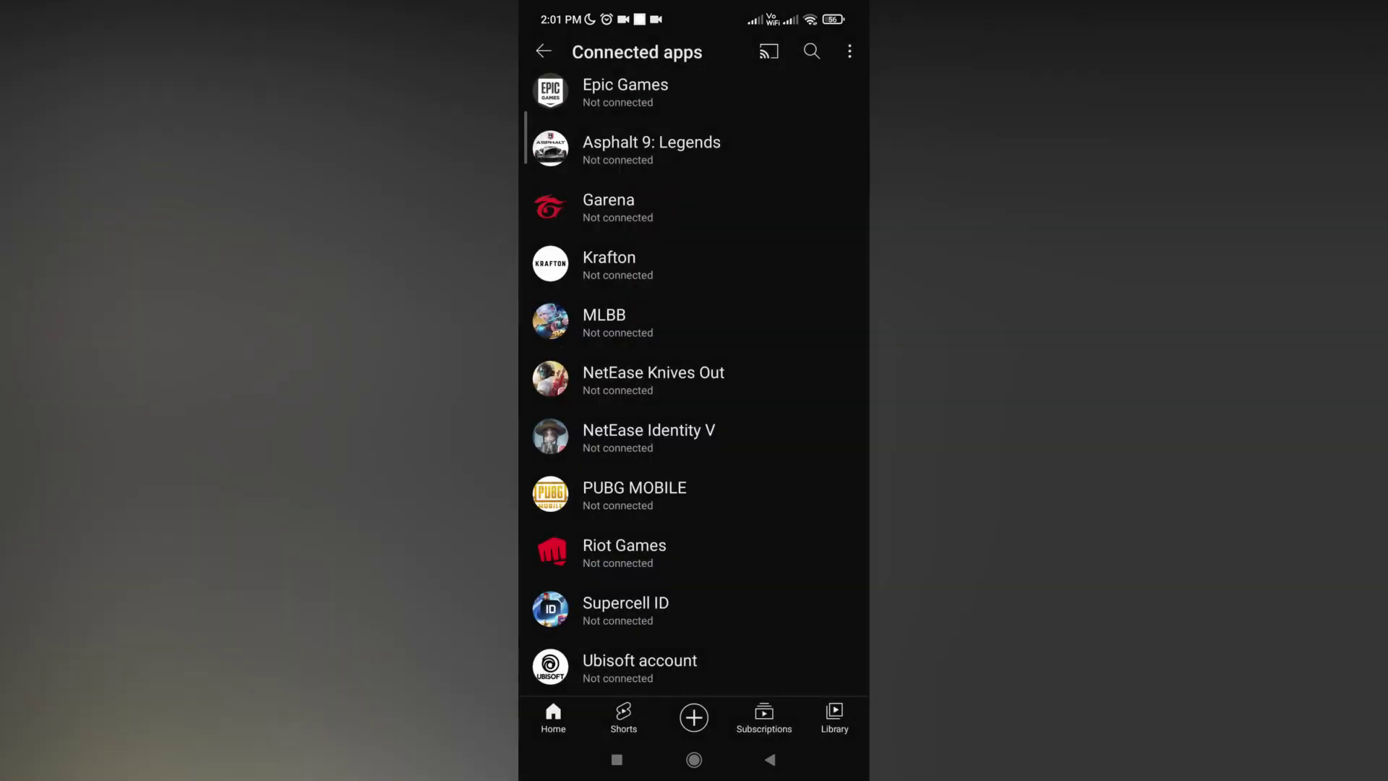